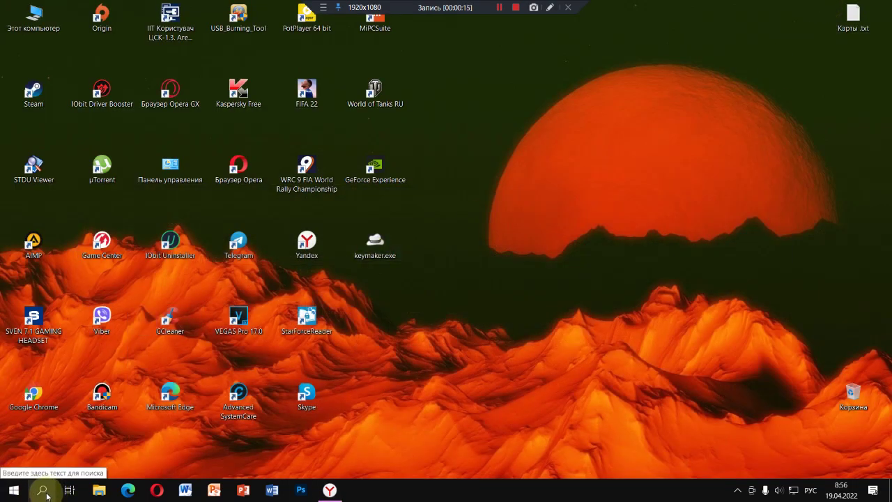
# On the Yandex Browser add-ons page, turn the Lightshot (screenshot tool) extension off and back on.
pyautogui.click(341, 492)
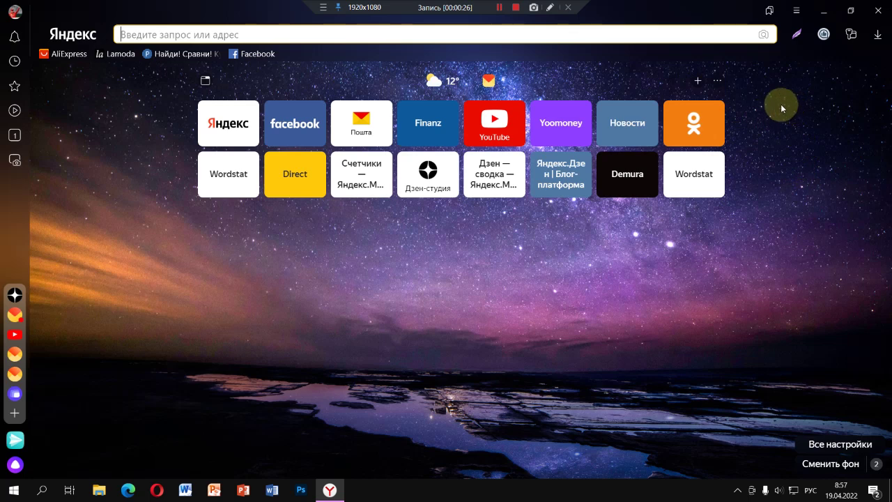
pyautogui.click(796, 14)
pyautogui.click(654, 233)
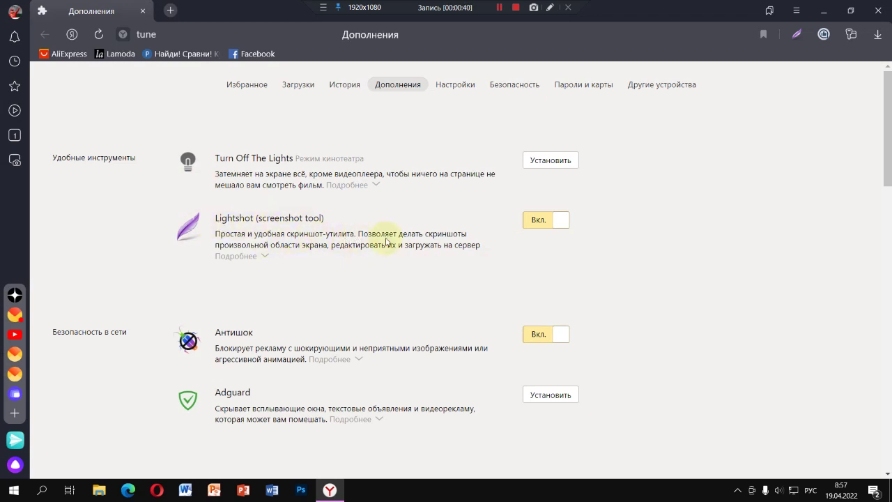
pyautogui.click(556, 223)
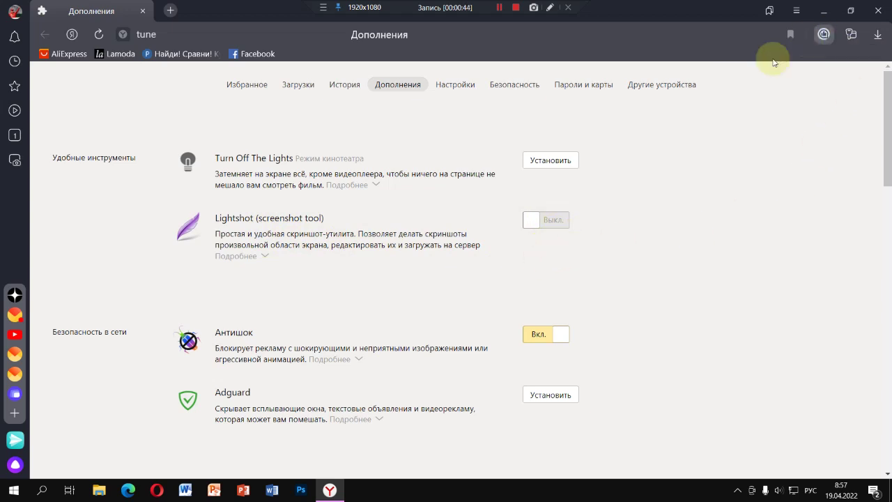
pyautogui.click(550, 220)
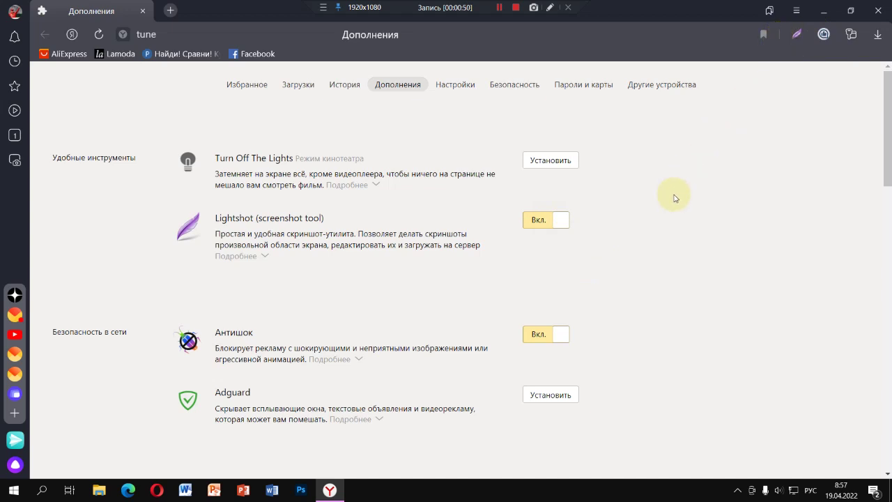
# Capture the upper area of the add-ons page, about 1794x525, with Lightshot and save it as Screenshot.png in the Изображения folder.
pyautogui.click(798, 36)
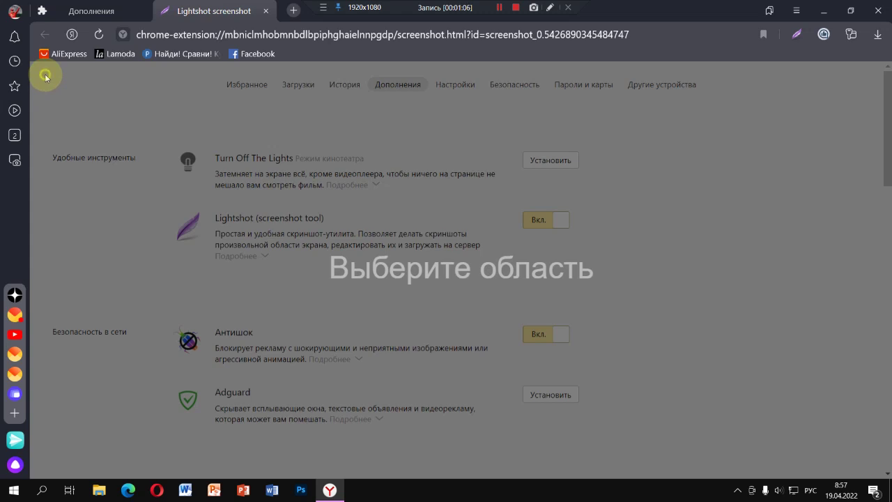
pyautogui.moveTo(45, 74); pyautogui.dragTo(877, 317)
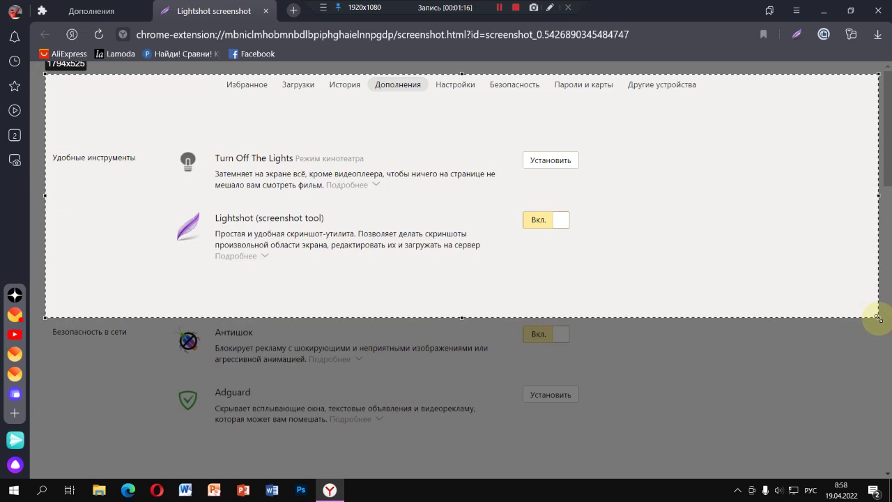
pyautogui.moveTo(878, 318); pyautogui.dragTo(877, 318)
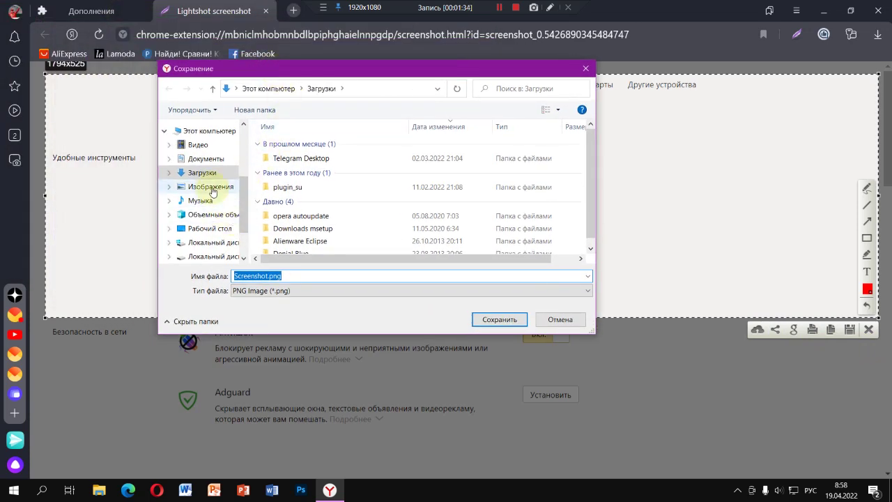
pyautogui.click(213, 189)
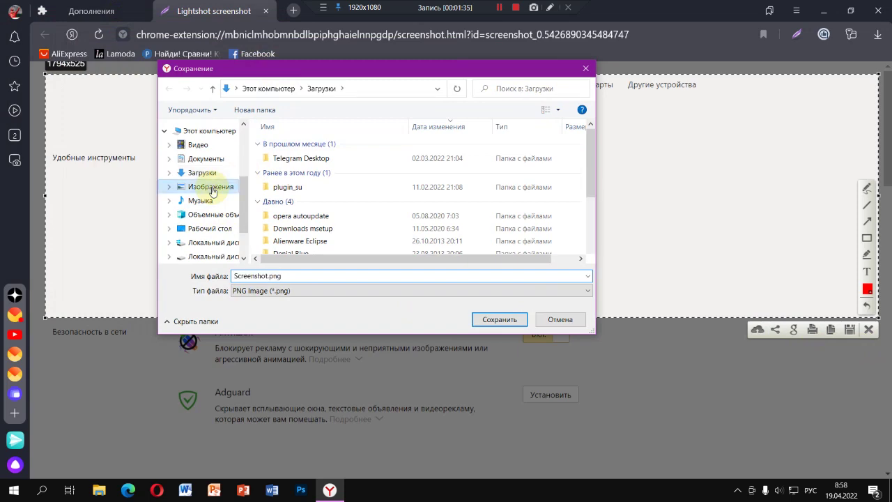
pyautogui.click(494, 318)
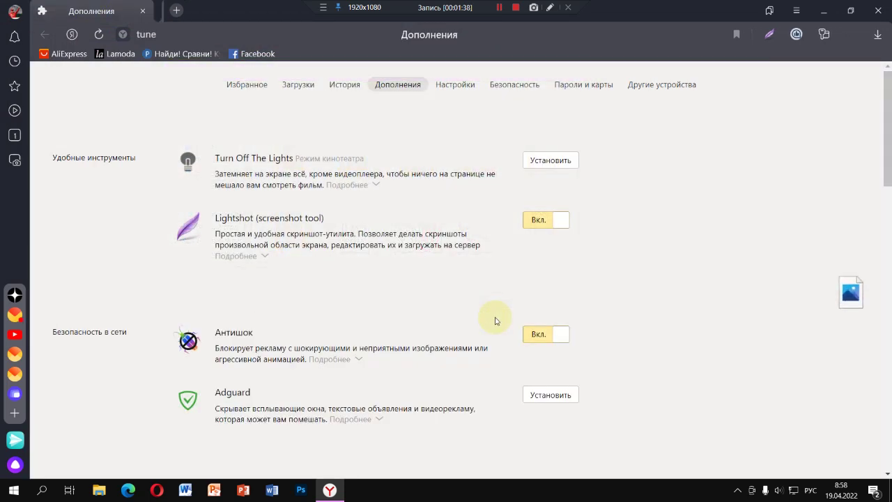
# Minimize the browser, view Screenshot.png from the Изображения folder, and close the photo viewer and folder window.
pyautogui.click(824, 14)
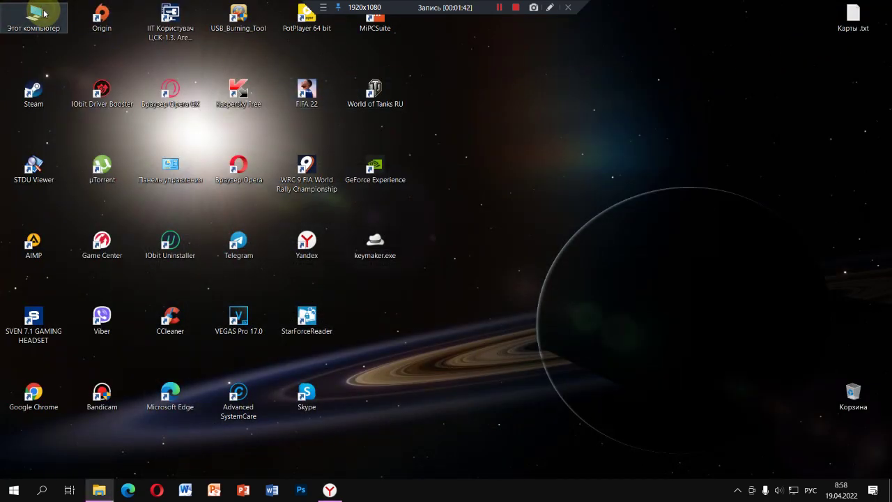
pyautogui.doubleClick(35, 14)
pyautogui.click(56, 304)
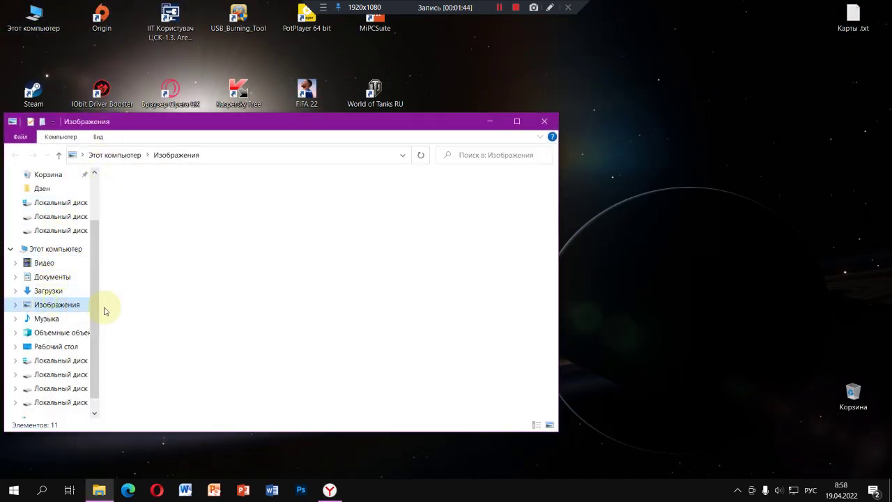
pyautogui.doubleClick(441, 280)
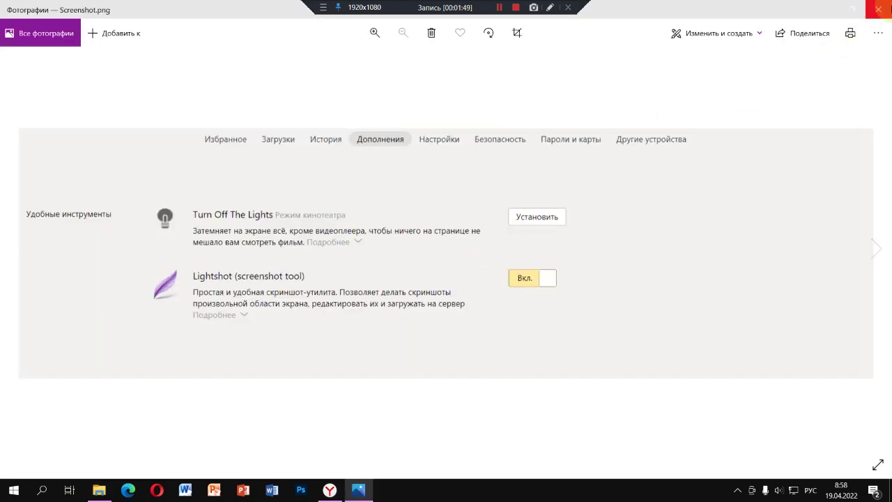
pyautogui.click(878, 9)
pyautogui.click(545, 121)
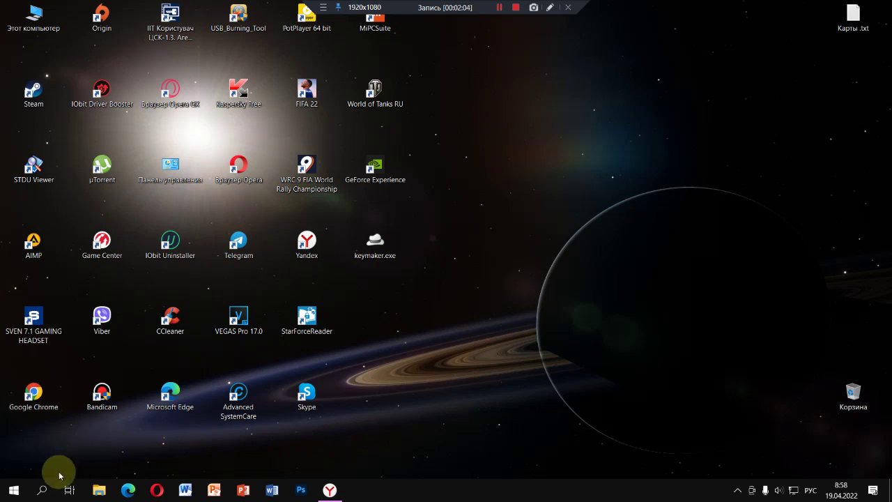
pyautogui.click(14, 490)
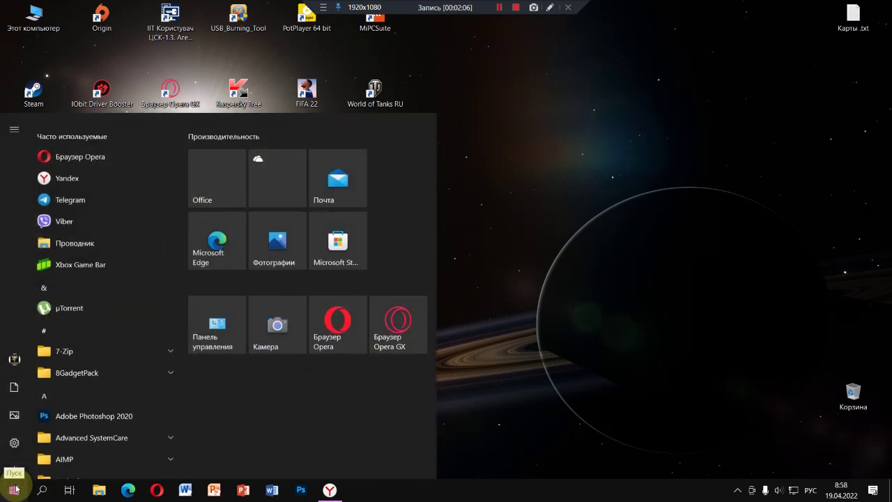
pyautogui.click(14, 490)
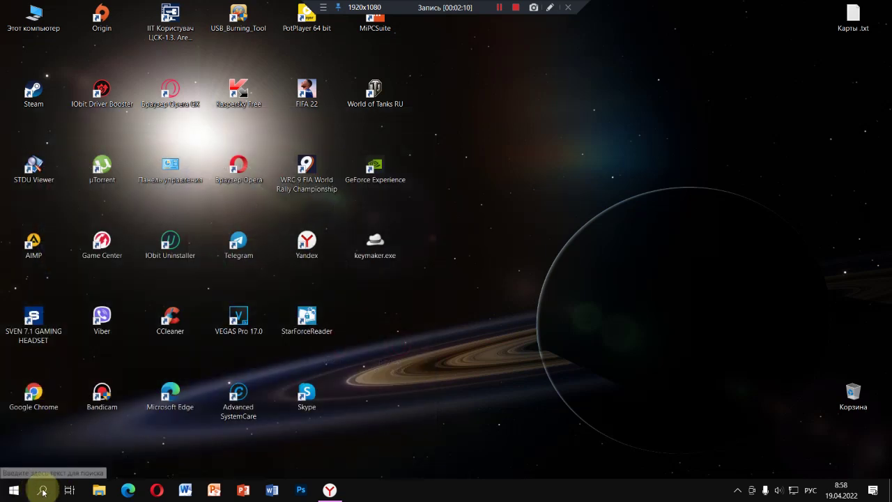
# Search Windows for "ножницы" and launch the Ножницы app.
pyautogui.click(42, 489)
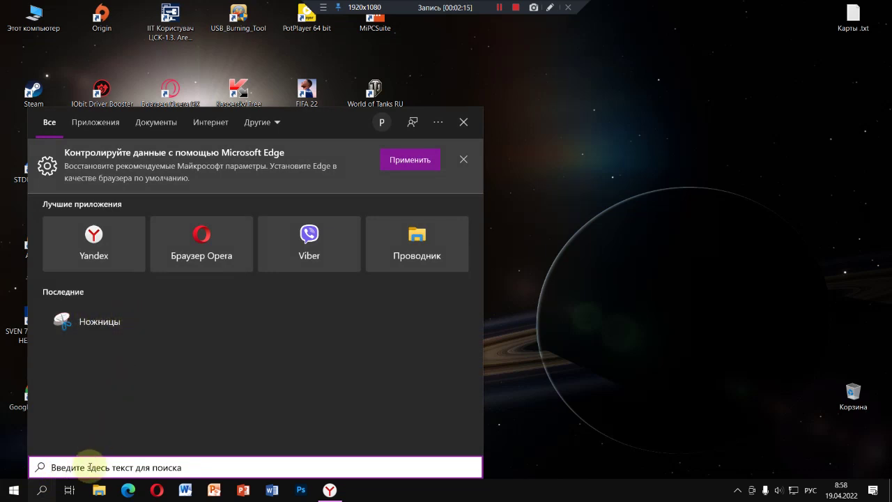
pyautogui.write('нож')
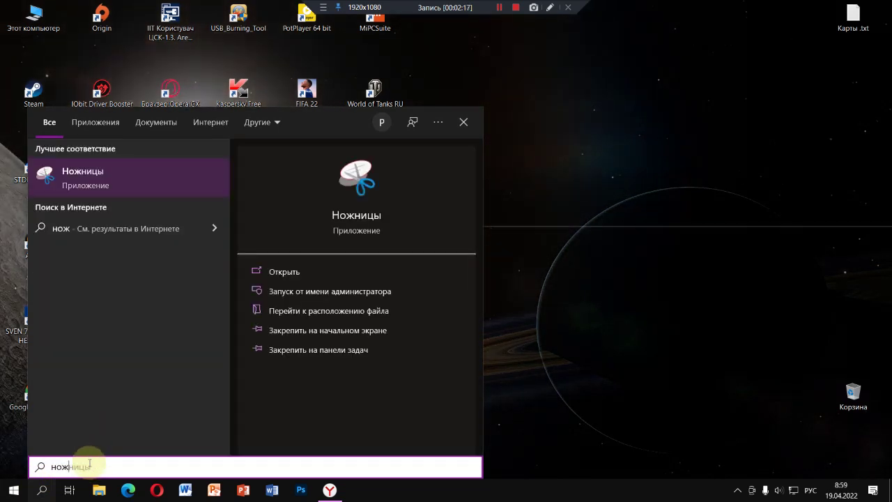
pyautogui.write('ниц')
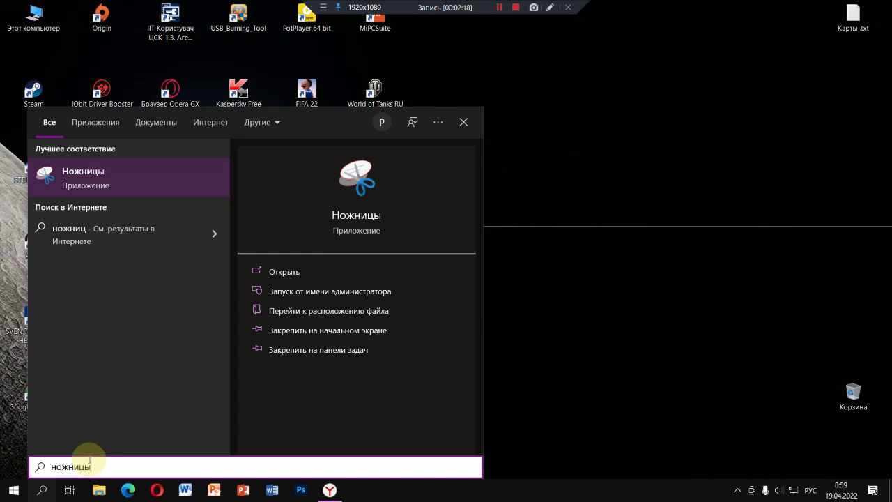
pyautogui.write('ы')
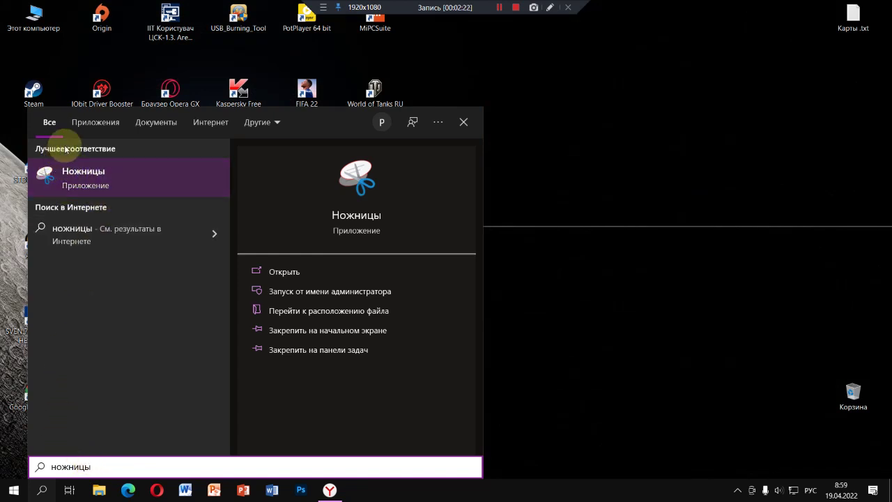
pyautogui.click(138, 181)
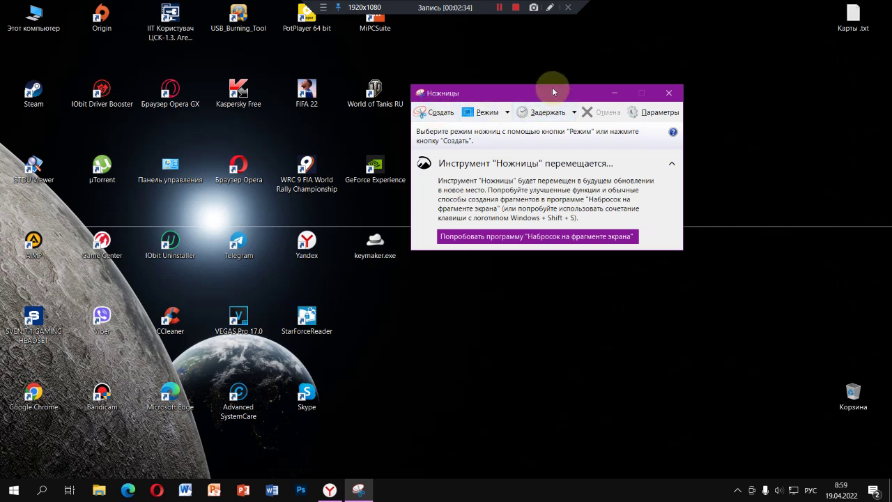
# Move the Ножницы window down out of the way and snip a wide rectangle over the upper half of the desktop.
pyautogui.moveTo(552, 90); pyautogui.dragTo(555, 363)
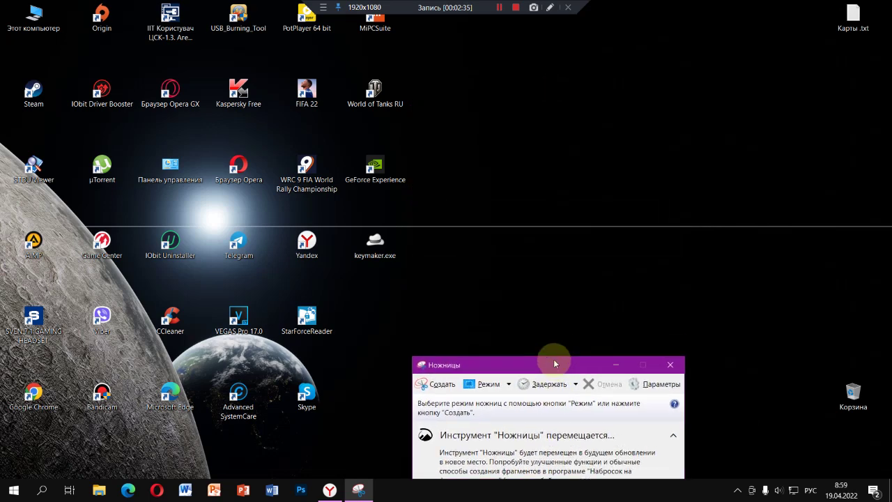
pyautogui.click(435, 385)
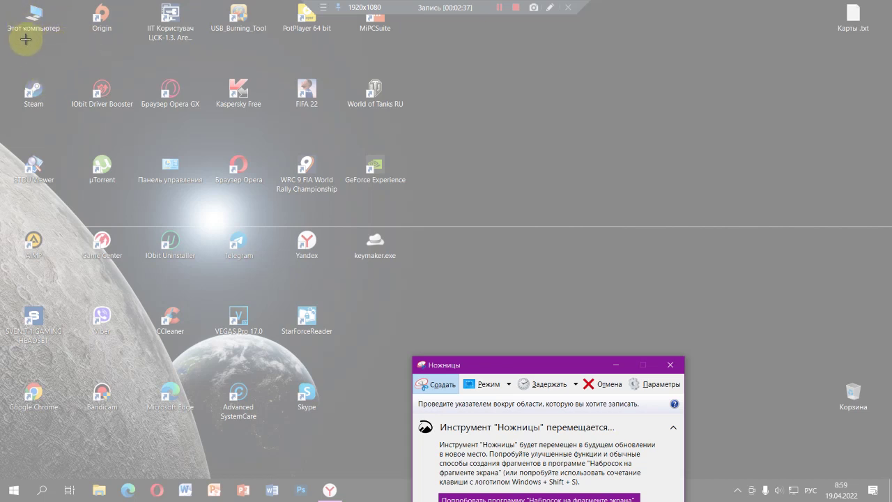
pyautogui.moveTo(25, 40); pyautogui.dragTo(833, 278)
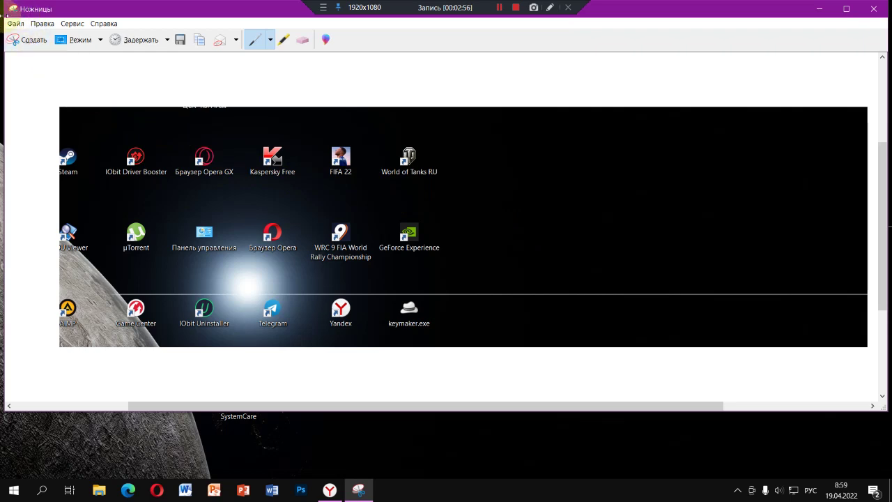
# Save the snip as the JPEG file Снимок.JPG on Локальный диск (D:) and close Ножницы.
pyautogui.click(10, 25)
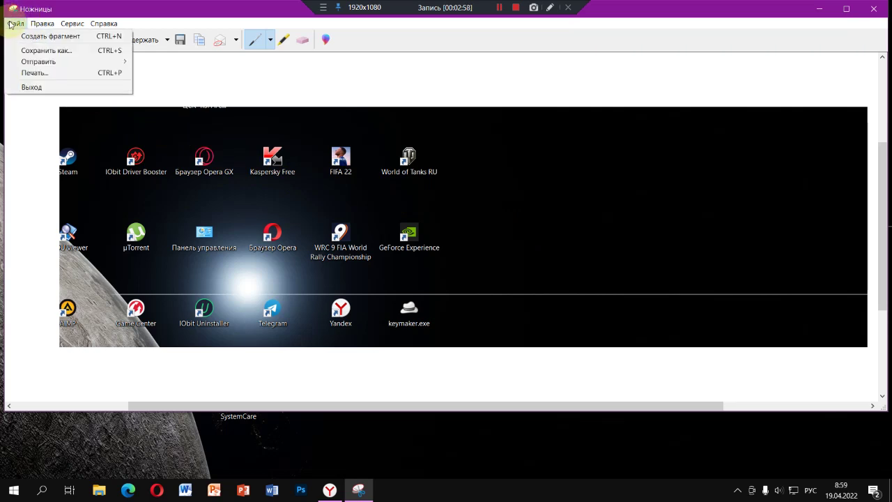
pyautogui.click(39, 50)
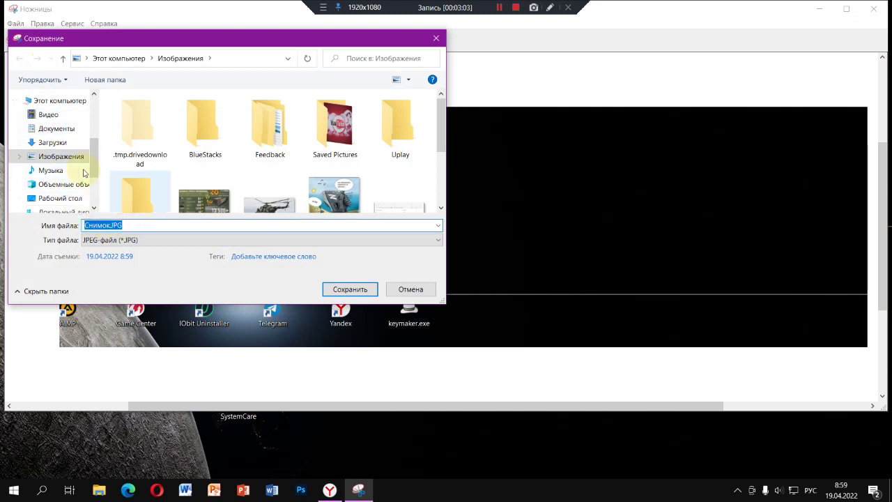
pyautogui.scroll(-1, 69, 178)
pyautogui.scroll(-1, 68, 182)
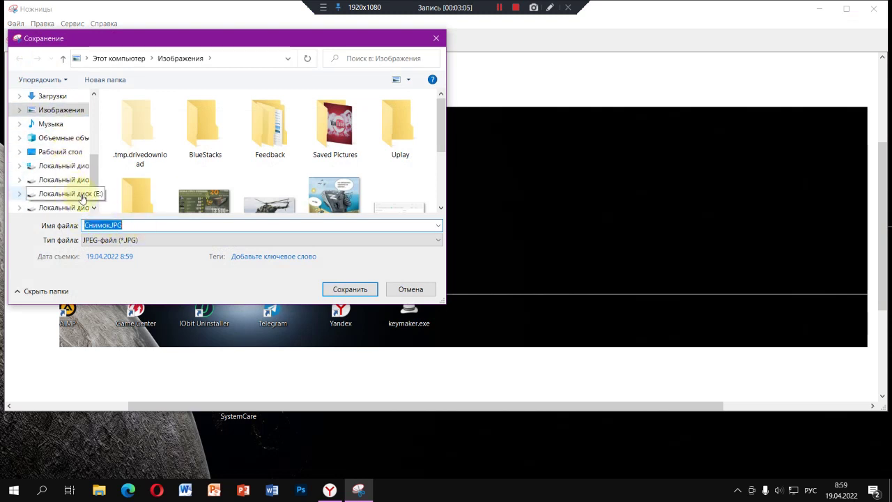
pyautogui.click(66, 182)
pyautogui.click(342, 289)
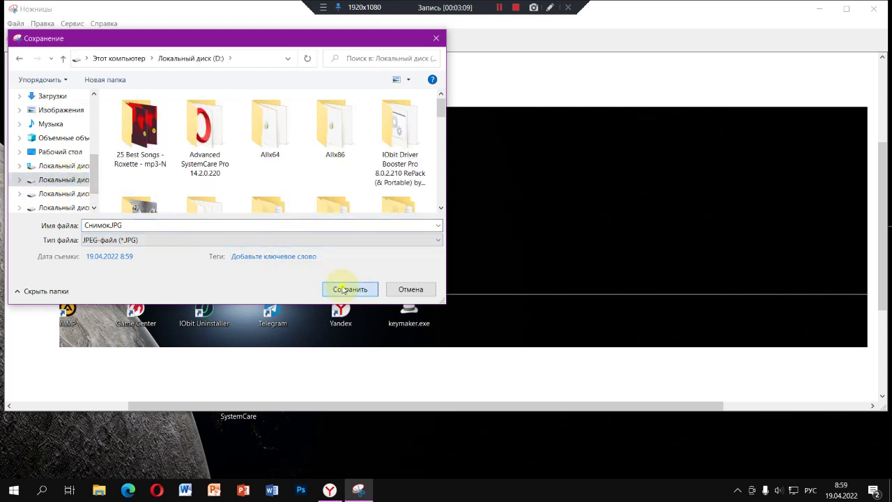
pyautogui.click(873, 8)
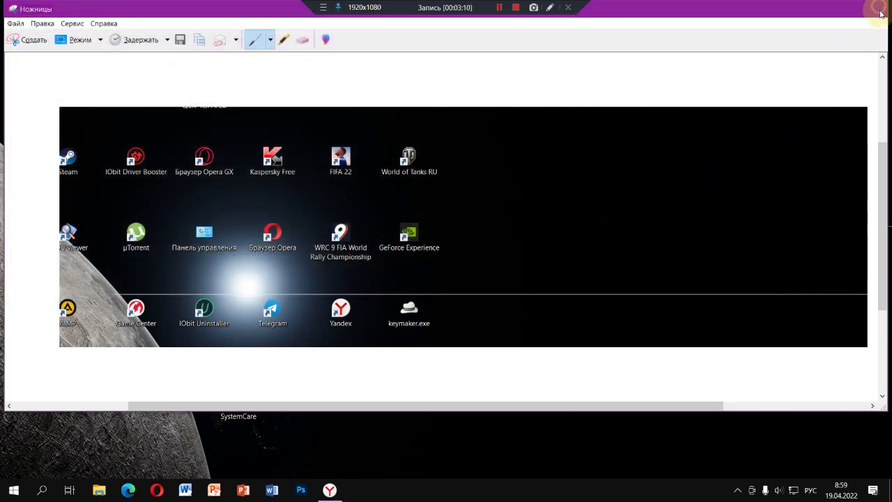